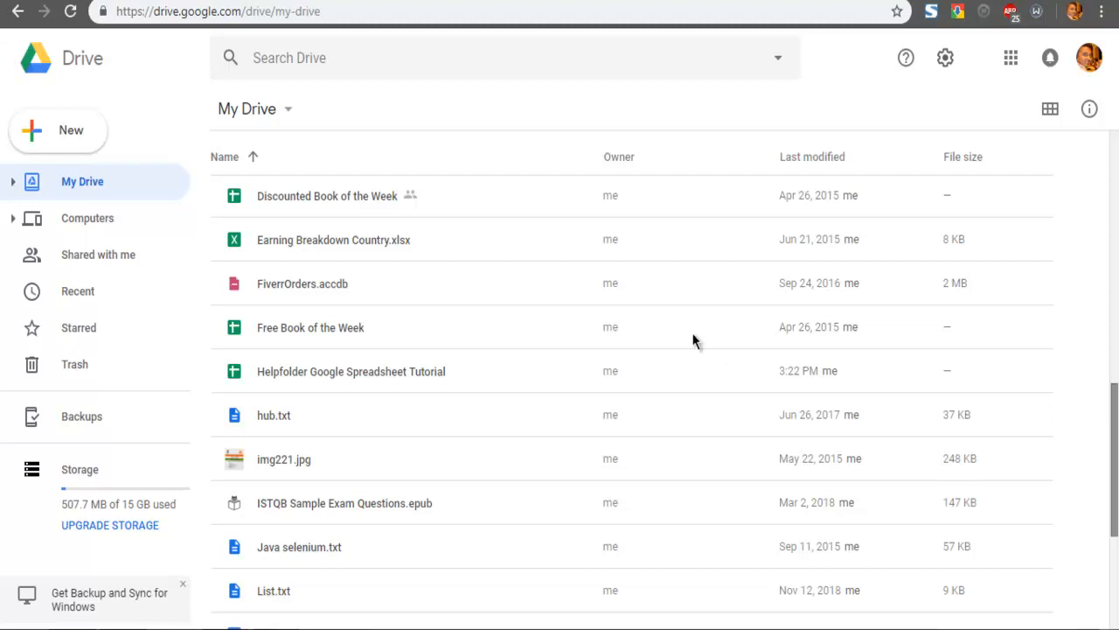
Step: Open 'Helpfolder Google Spreadsheet Tutorial' from Drive via Open with > Google Sheets
left_click(344, 241)
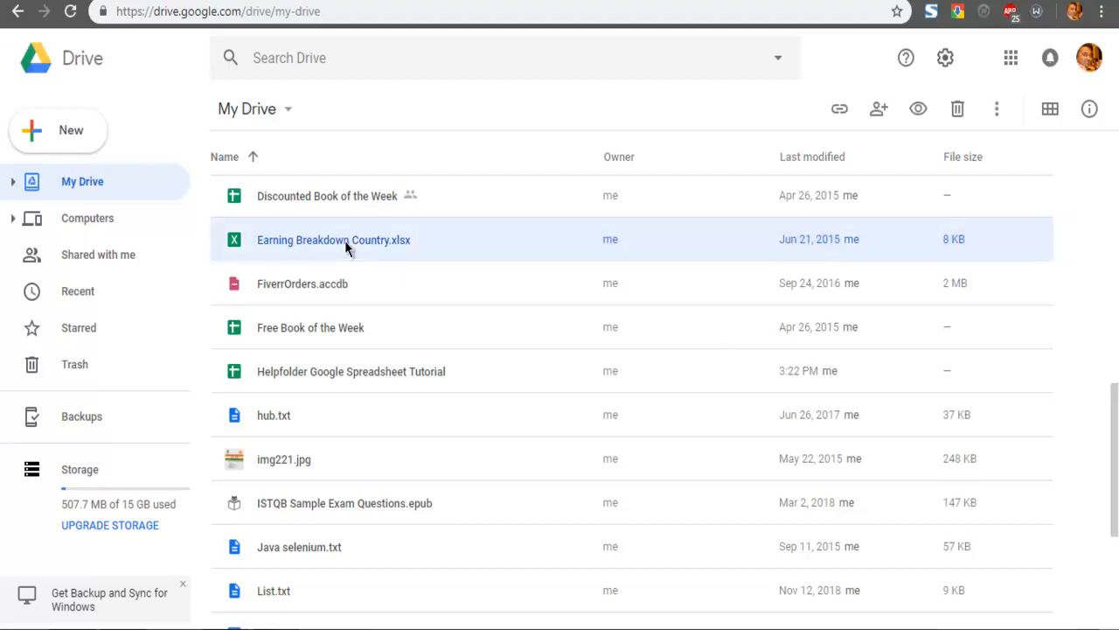
right_click(408, 244)
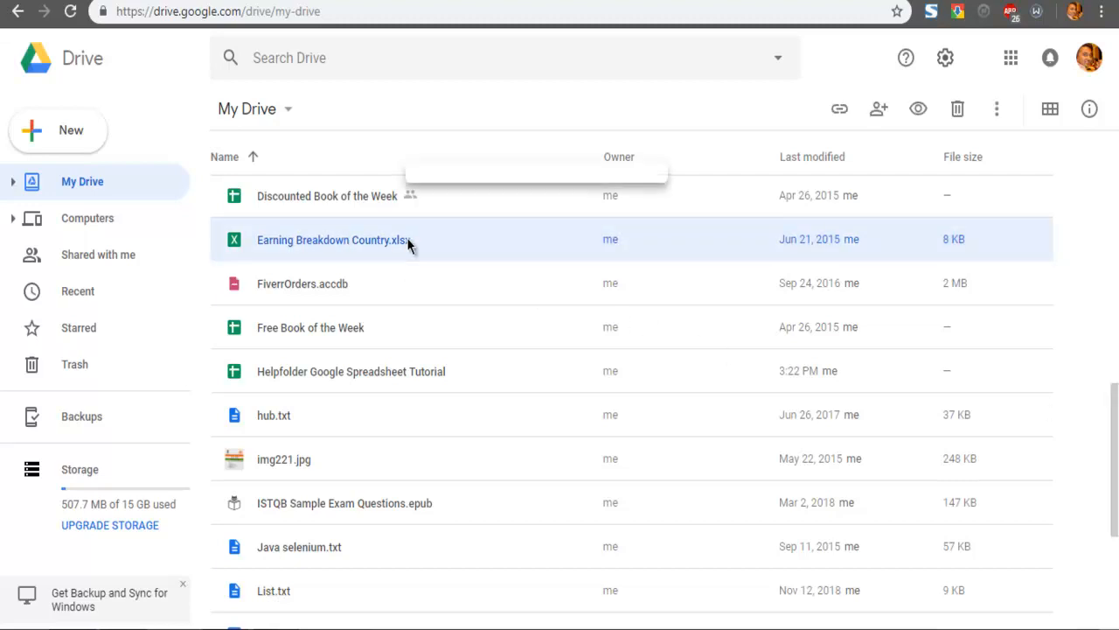
right_click(366, 378)
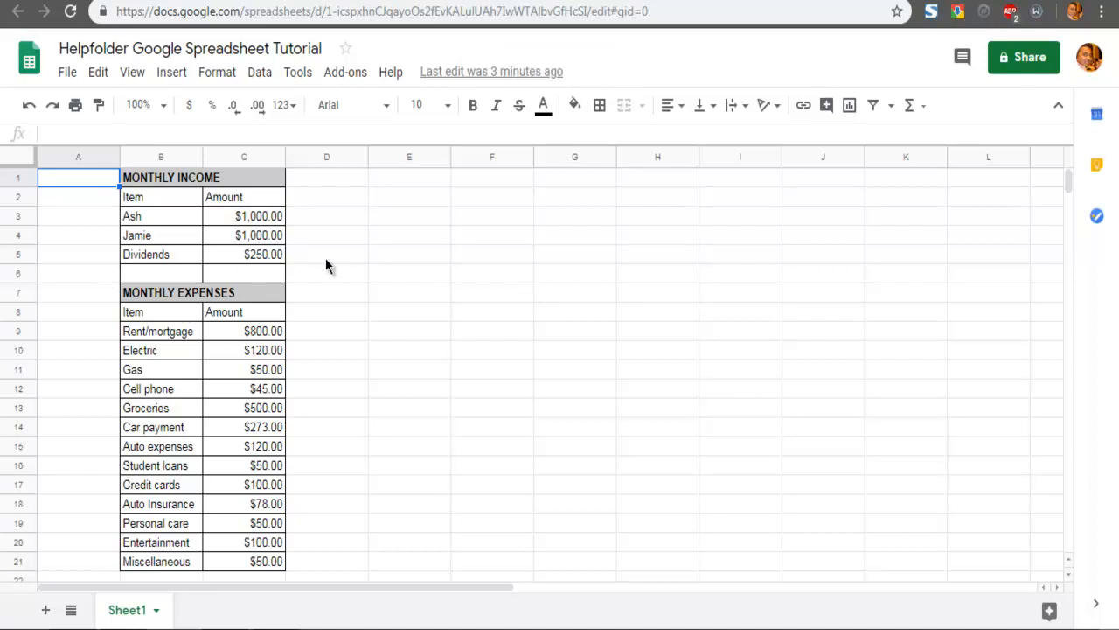
Step: Download the spreadsheet as 'Helpfolder Google Spreadsheet Tutorial.xlsx' via File > Download as
left_click(67, 76)
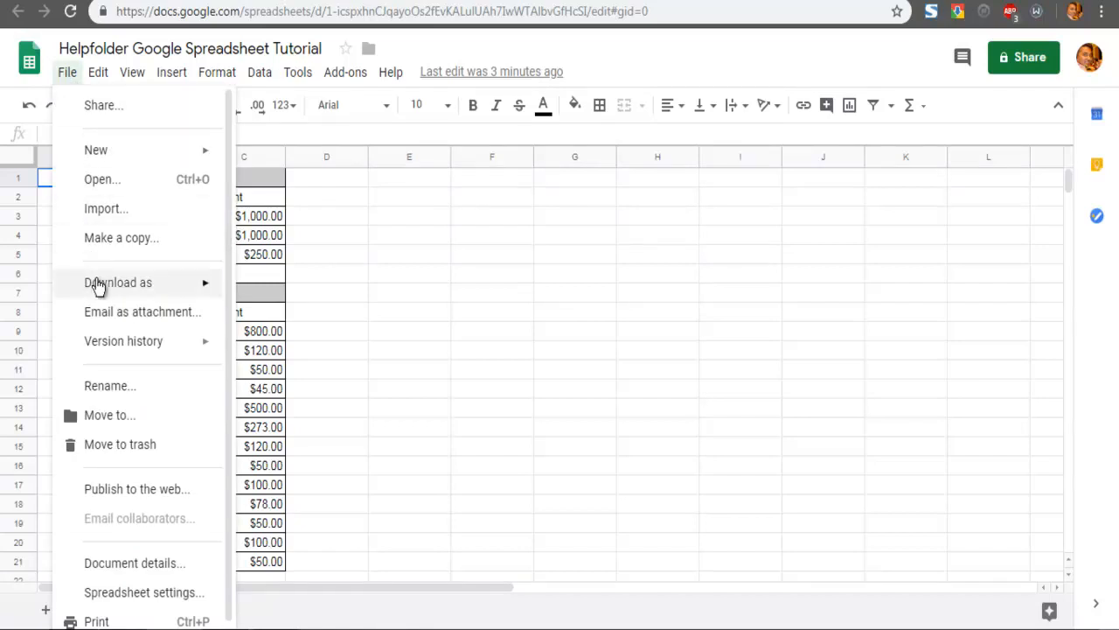
mouse_move(118, 282)
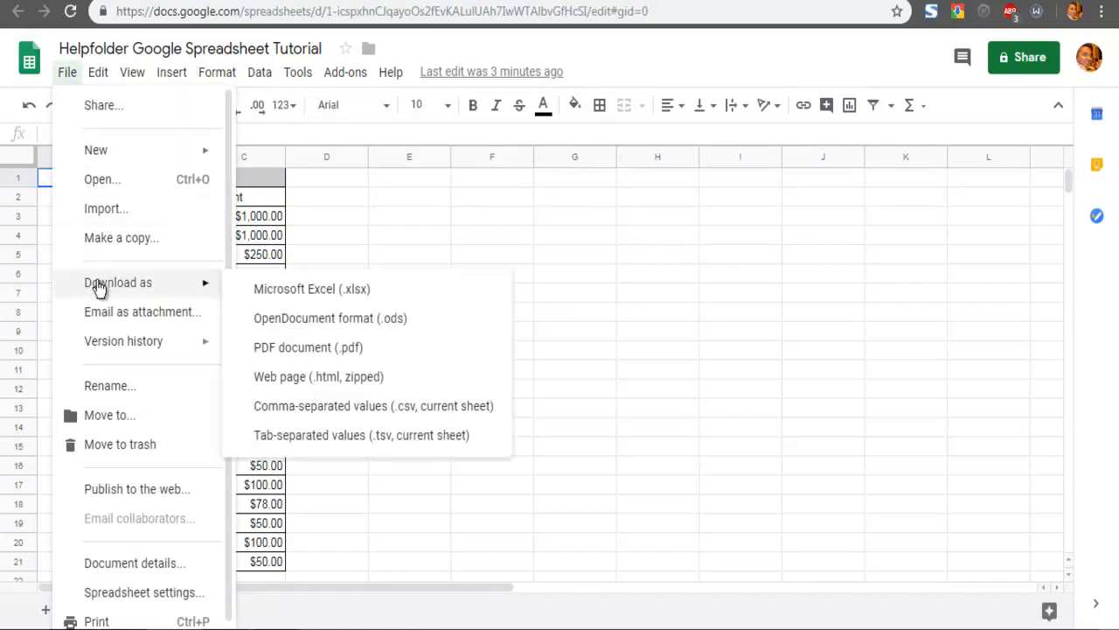
left_click(326, 296)
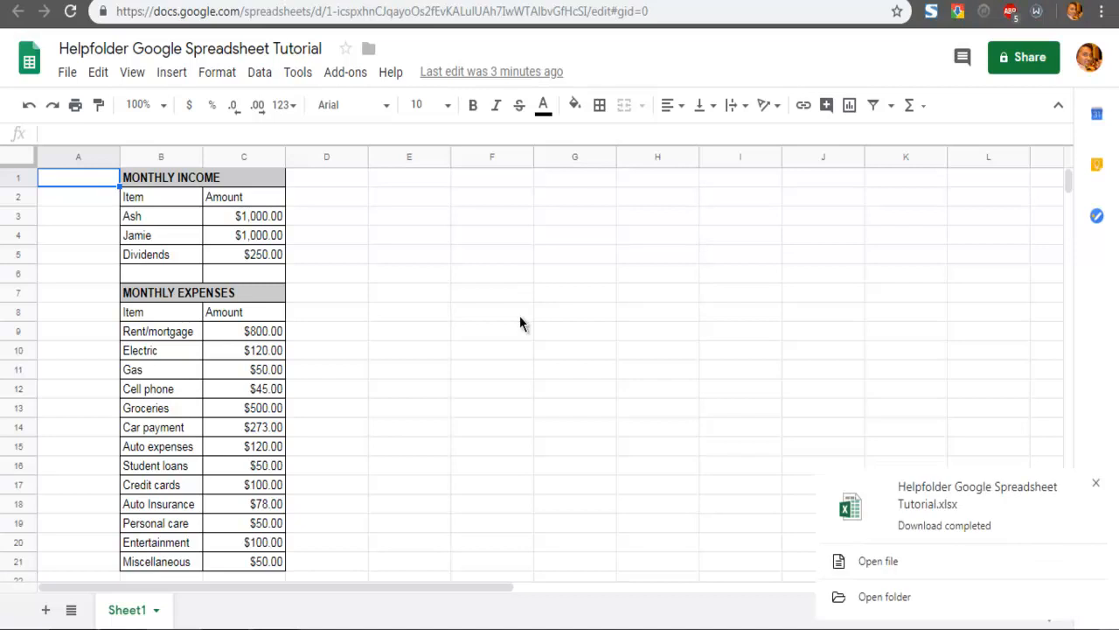
Step: Open the downloaded .xlsx in Microsoft Excel, answering Yes to the Open download prompt
left_click(889, 570)
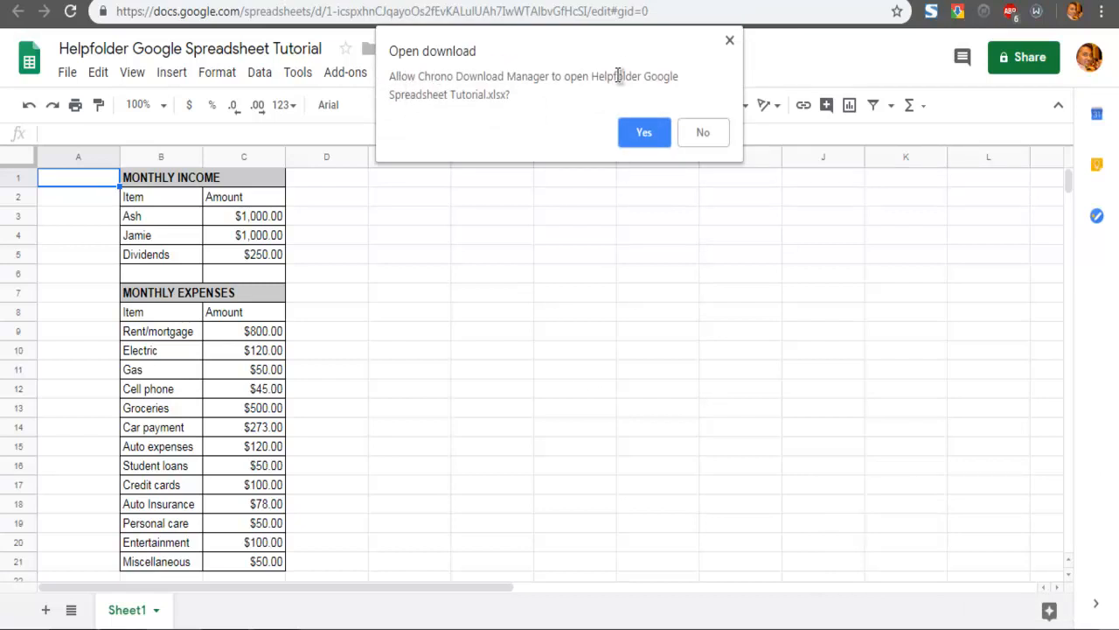
left_click(632, 135)
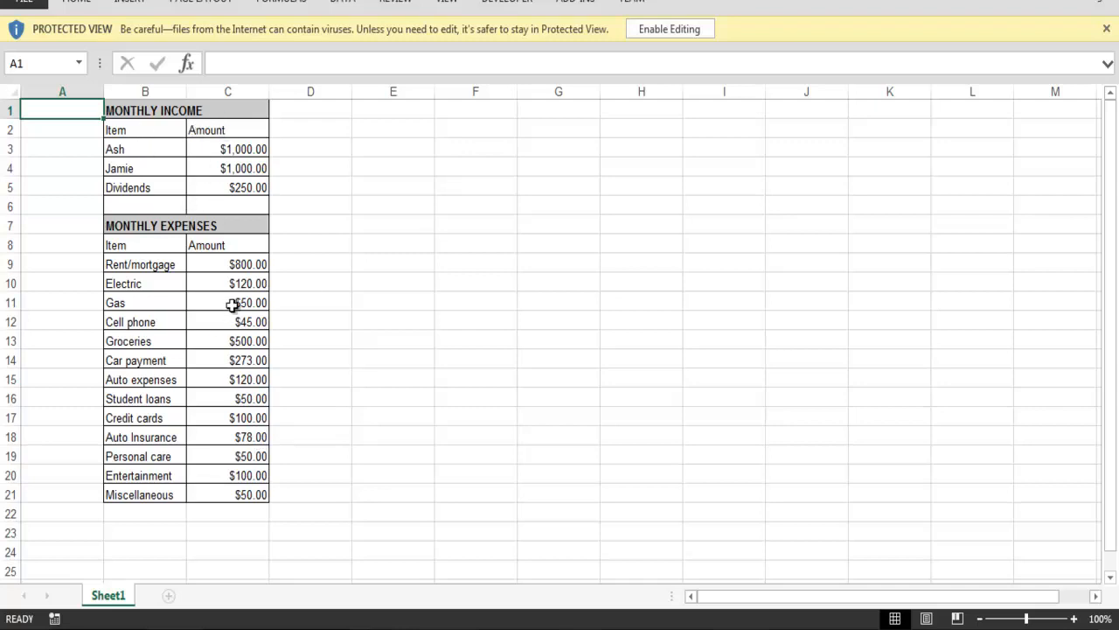
left_click(300, 228)
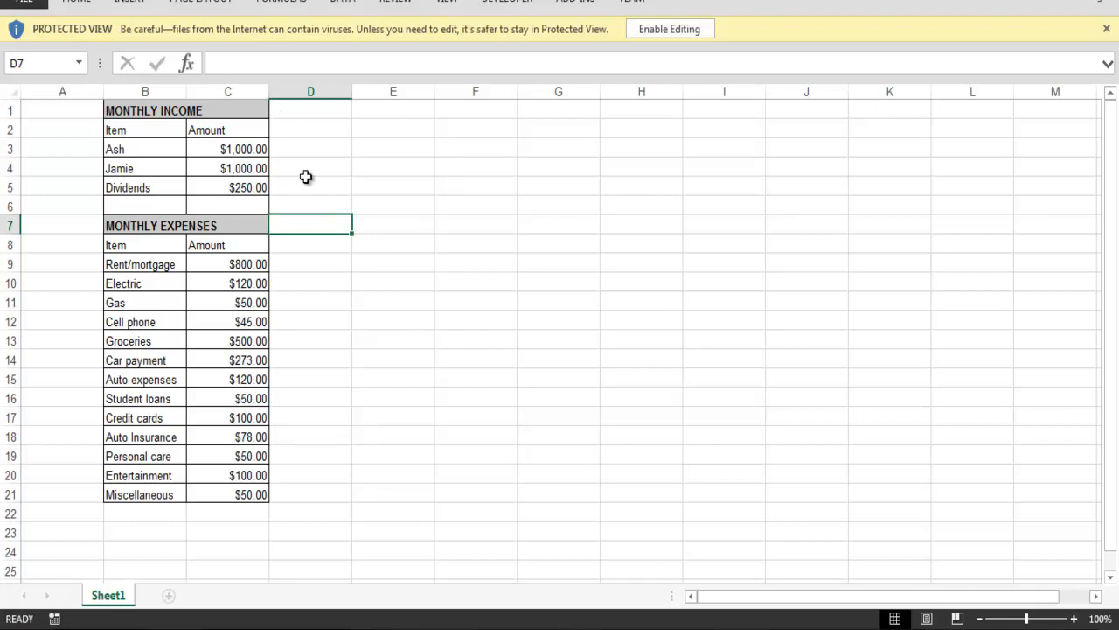